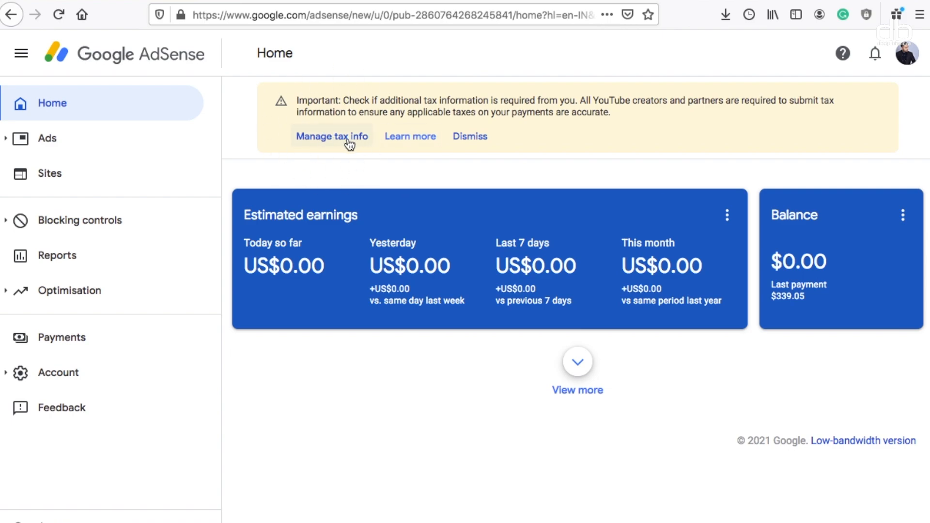
# Start adding United States tax info from Manage tax info and confirm the Google account password
pyautogui.click(331, 140)
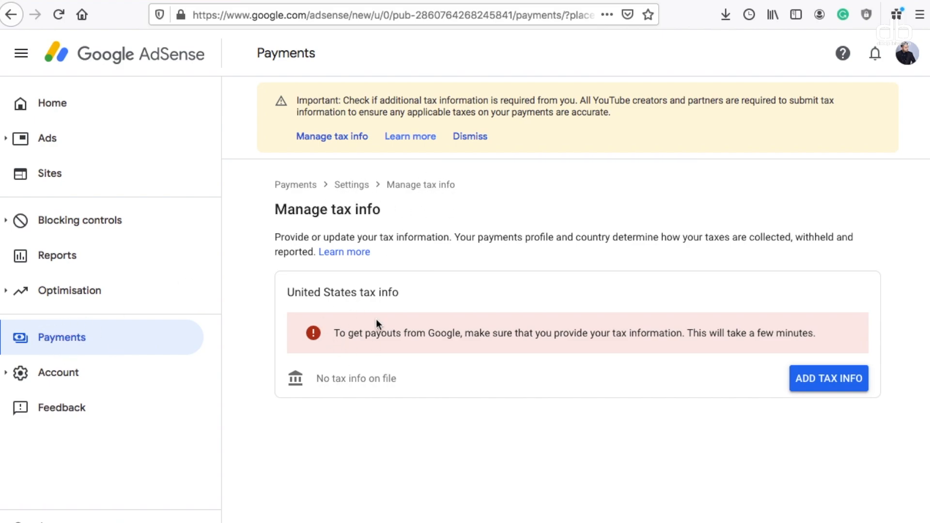
pyautogui.click(834, 380)
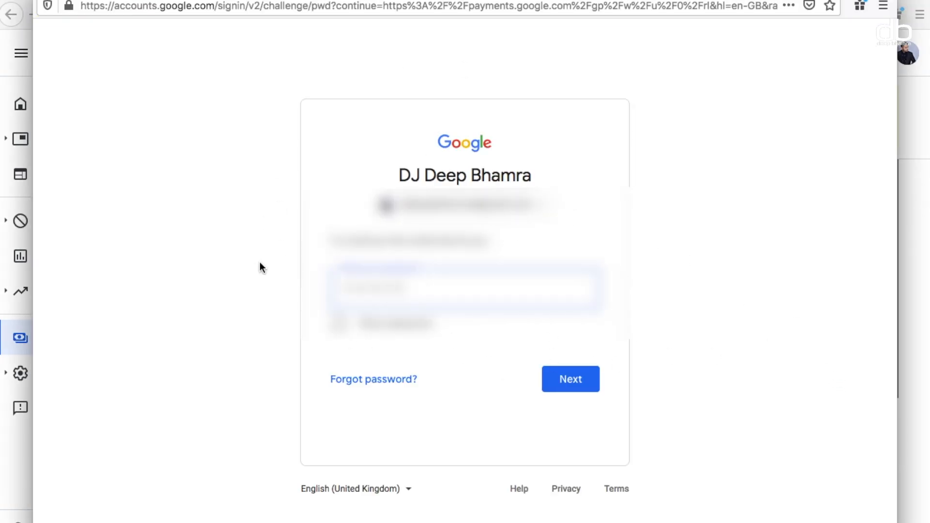
pyautogui.click(580, 381)
pyautogui.click(576, 380)
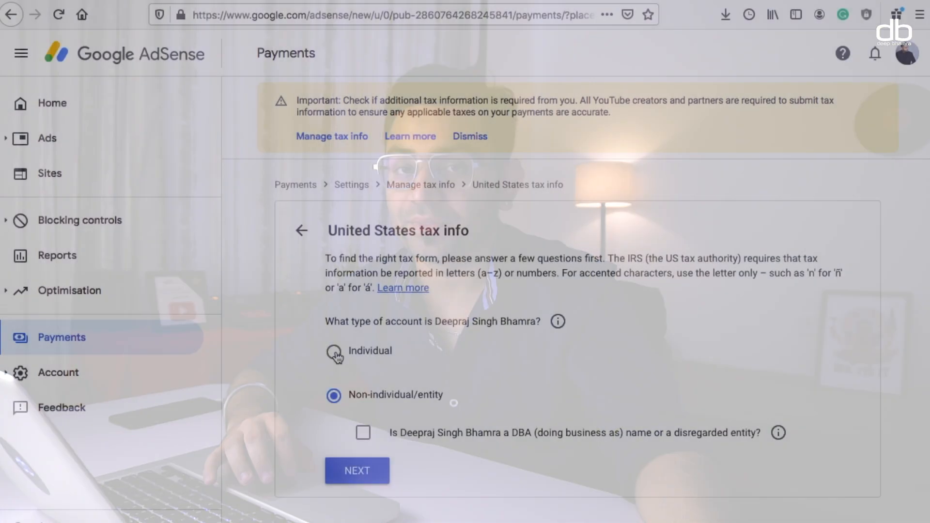
pyautogui.click(336, 355)
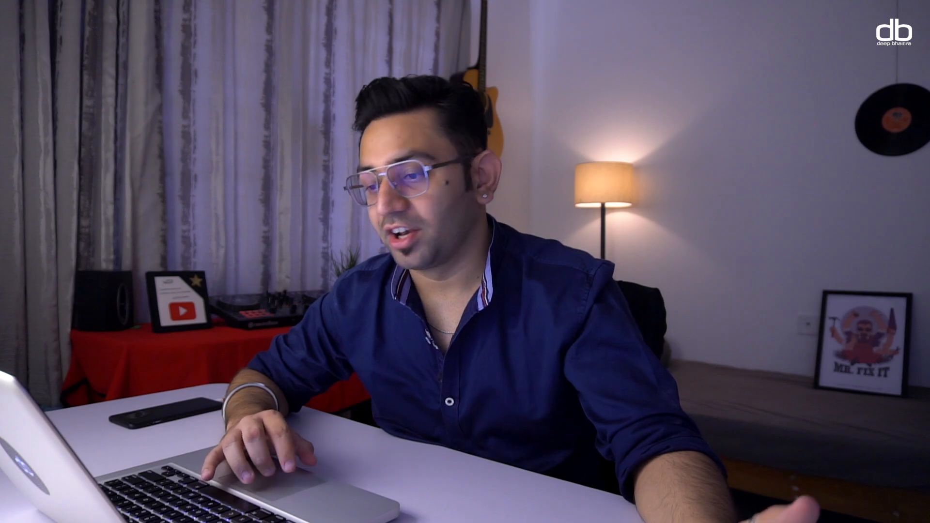
# Choose Individual as the account type and continue to the citizenship question
pyautogui.click(418, 385)
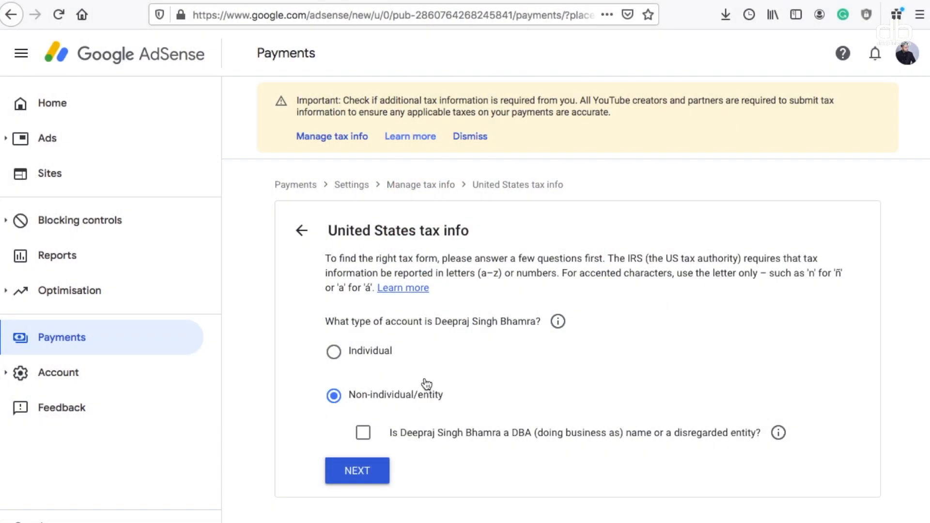
pyautogui.click(333, 351)
pyautogui.click(358, 444)
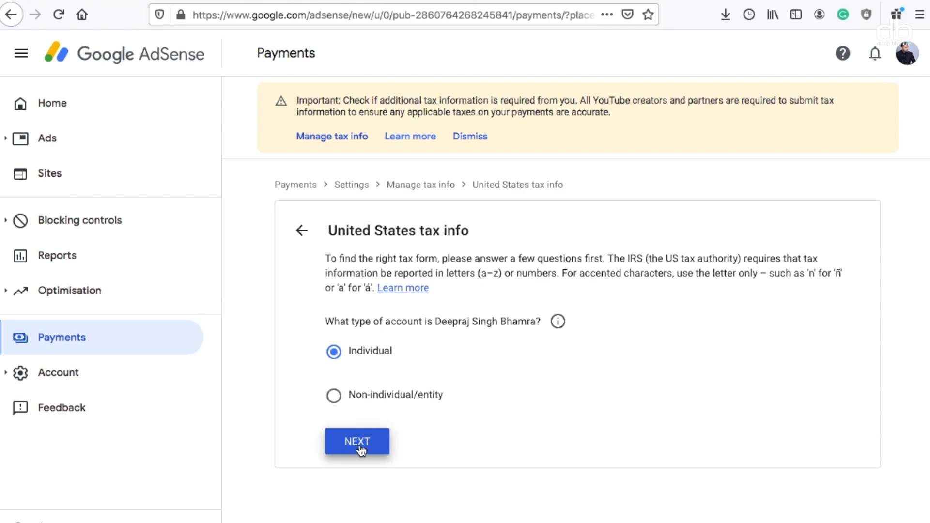
pyautogui.scroll(-1, 518, 440)
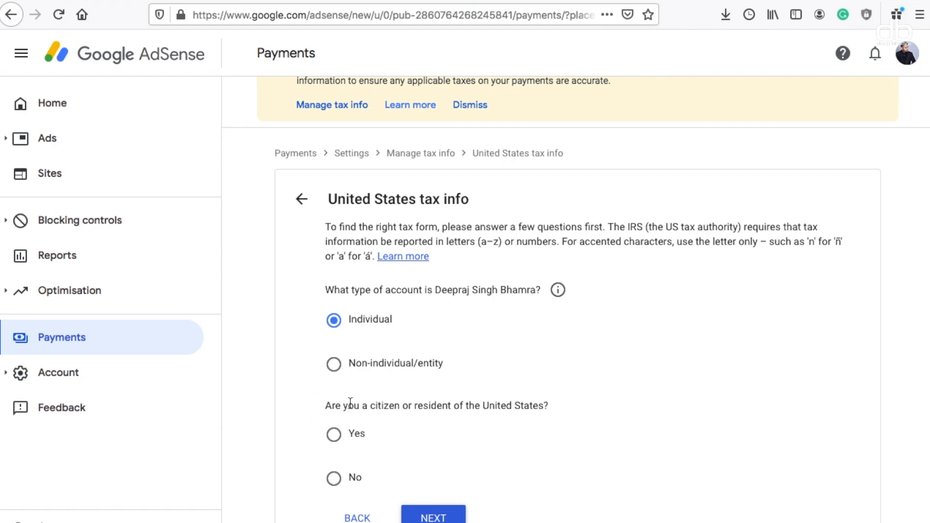
# Answer No to being a US citizen or resident and start the W-8BEN form
pyautogui.click(335, 438)
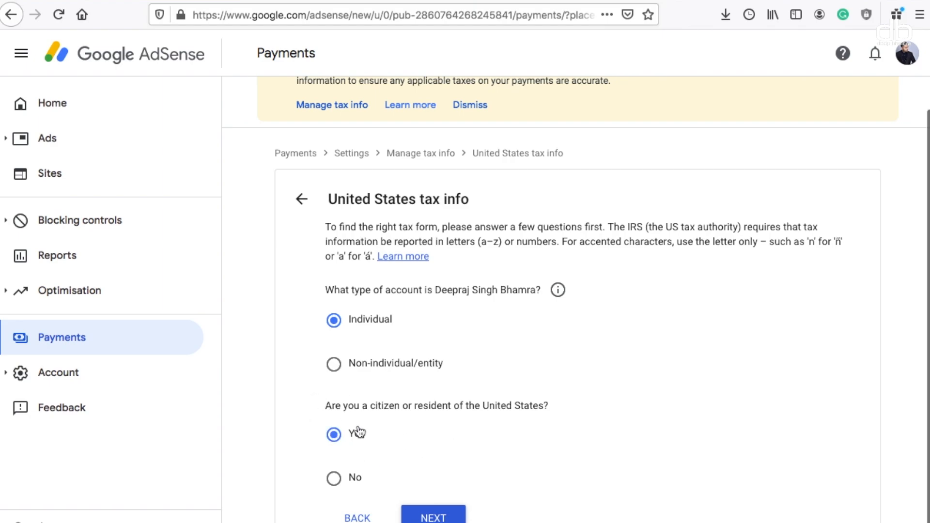
pyautogui.click(417, 515)
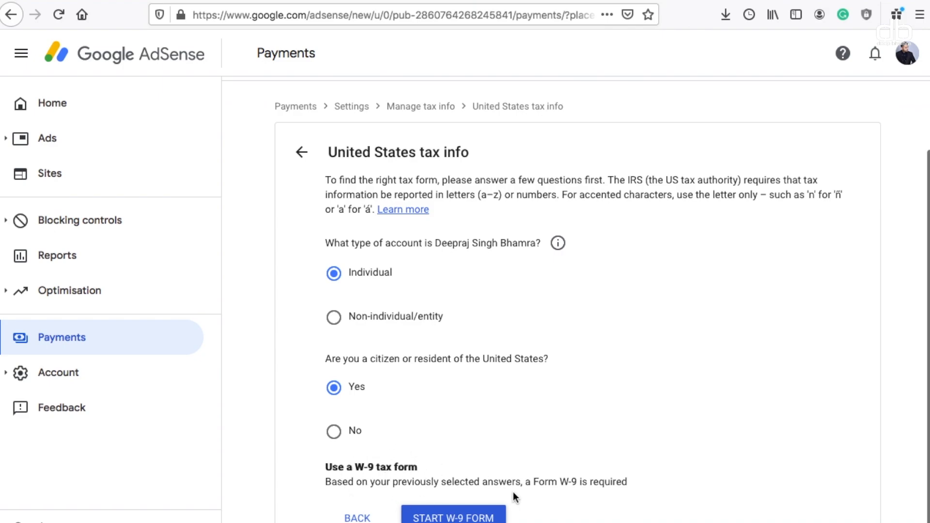
pyautogui.click(331, 430)
pyautogui.scroll(-2, 409, 423)
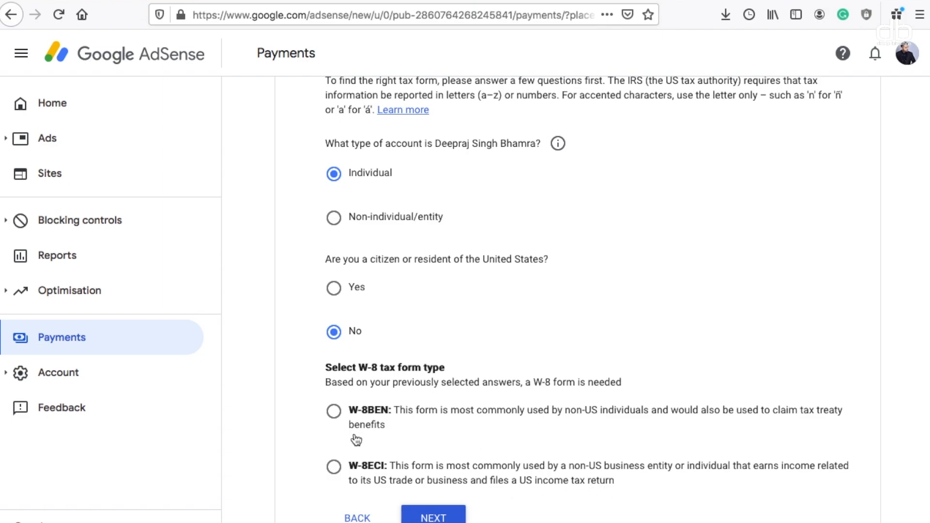
pyautogui.click(334, 411)
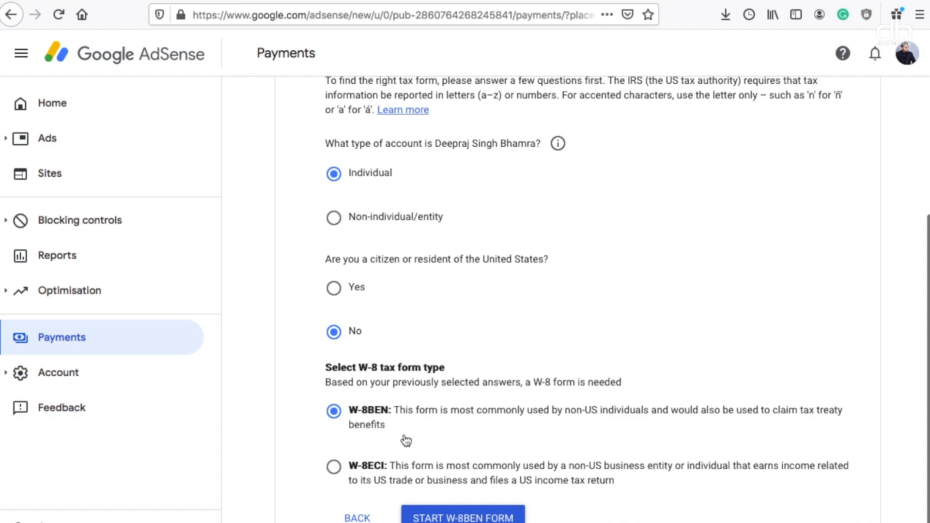
pyautogui.click(473, 517)
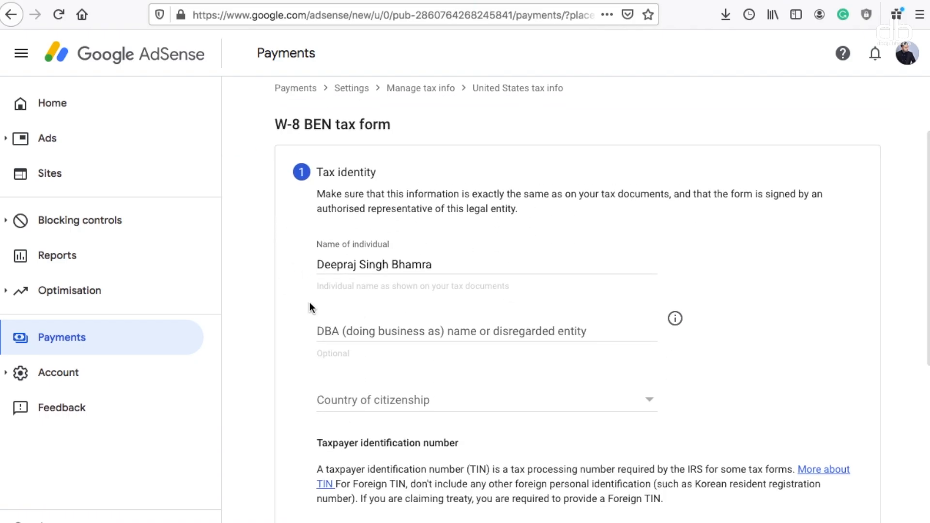
# Set the country of citizenship to India
pyautogui.scroll(-2, 838, 342)
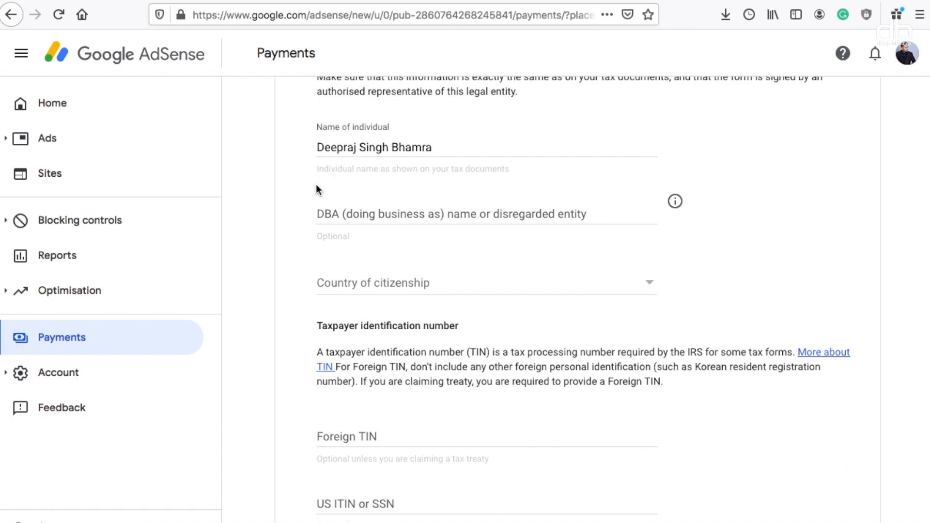
pyautogui.scroll(-1, 463, 303)
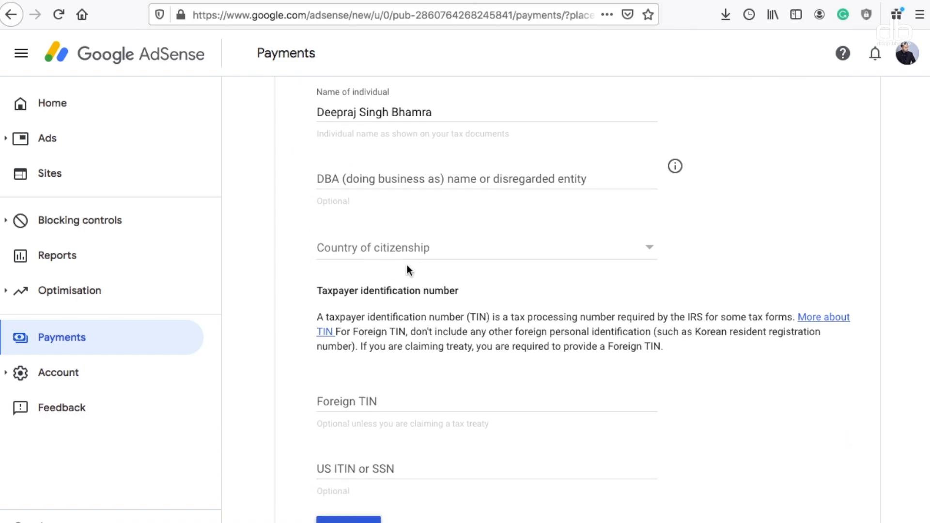
pyautogui.click(421, 262)
pyautogui.press('h')
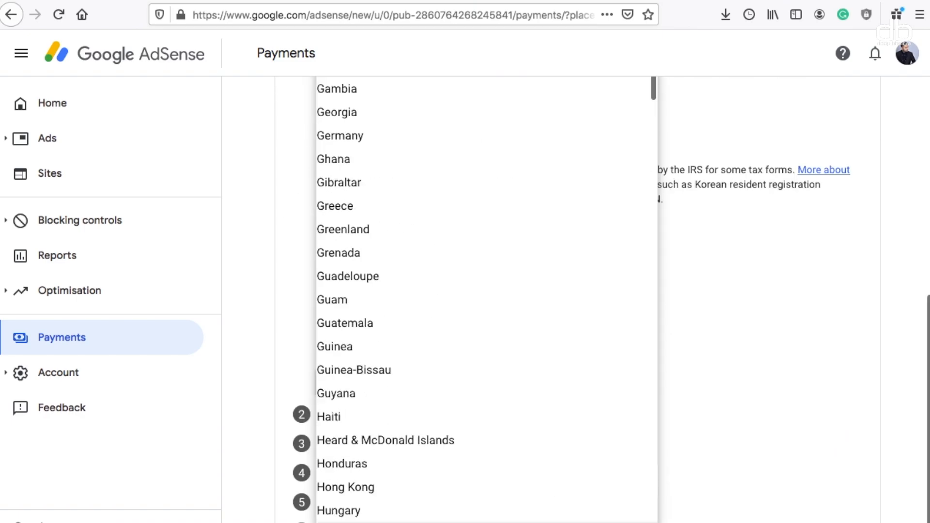
pyautogui.click(348, 522)
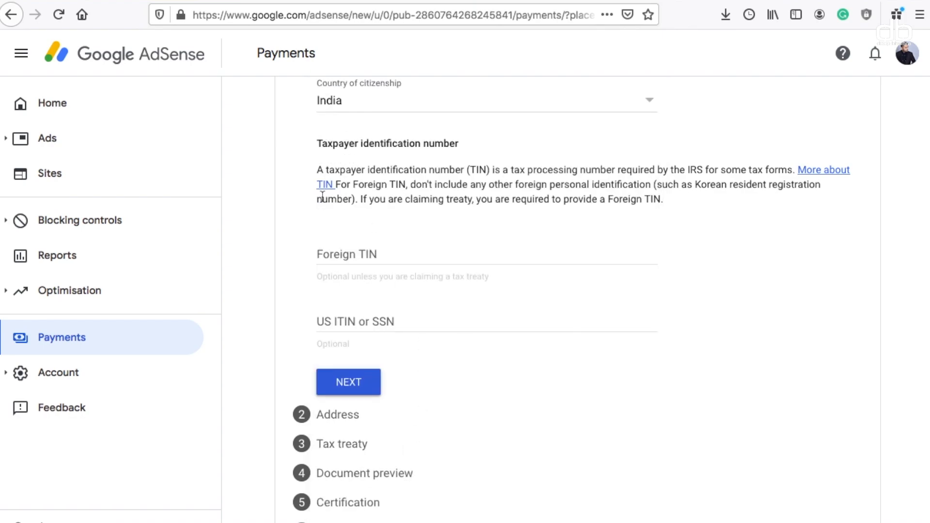
pyautogui.scroll(1, 322, 196)
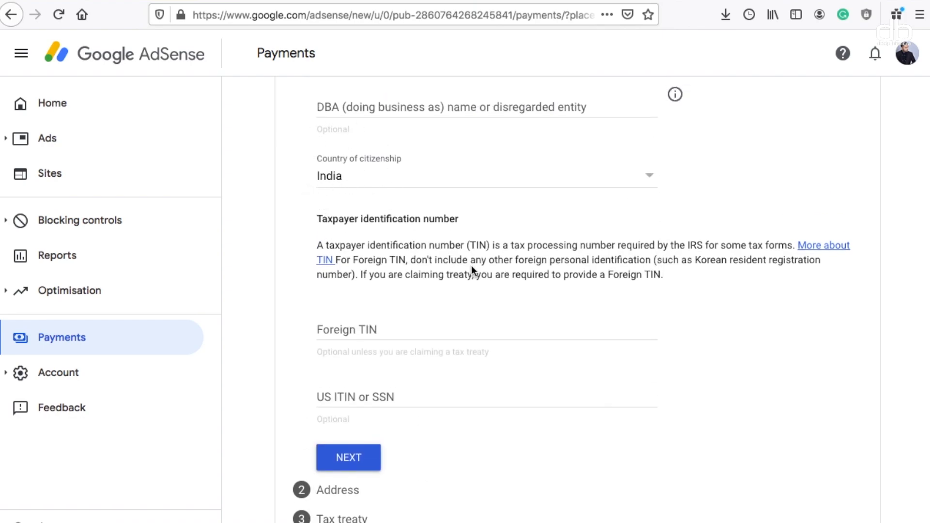
pyautogui.scroll(-1, 472, 266)
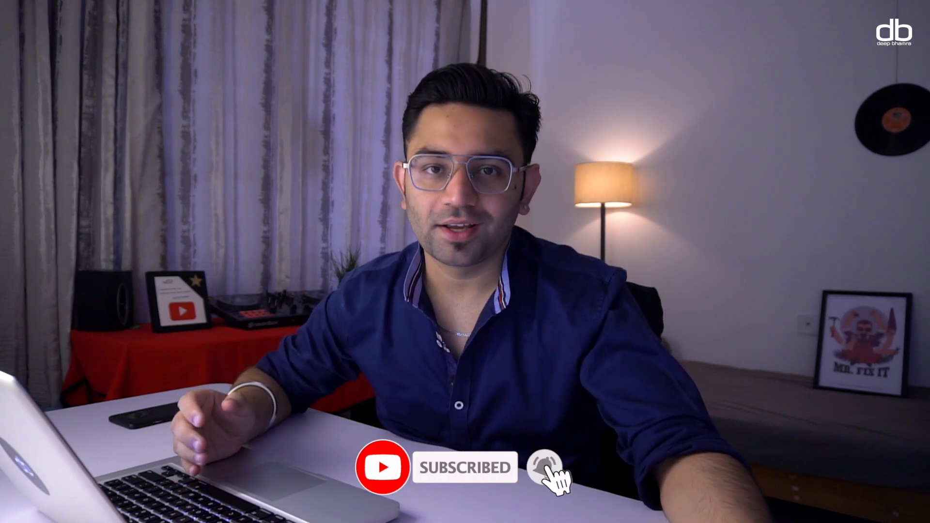
# Enter the foreign TIN and save the Tax identity step
pyautogui.click(374, 301)
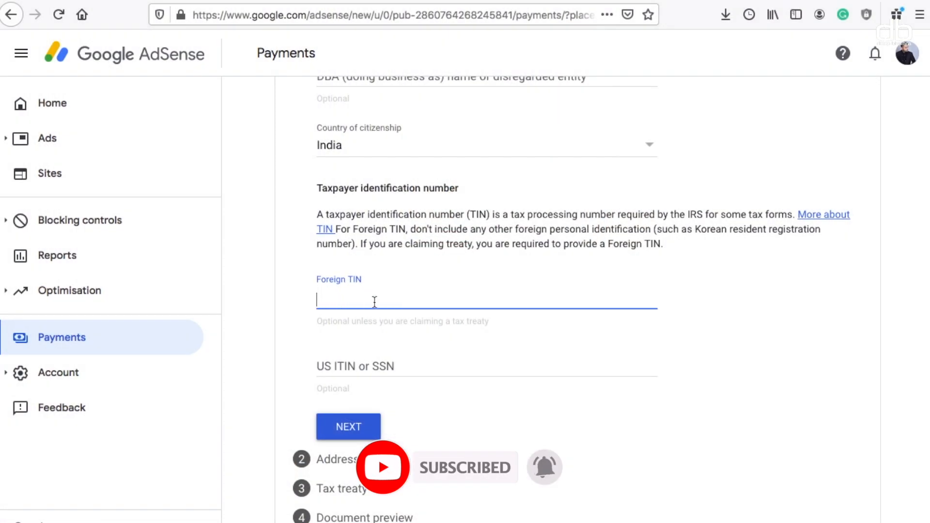
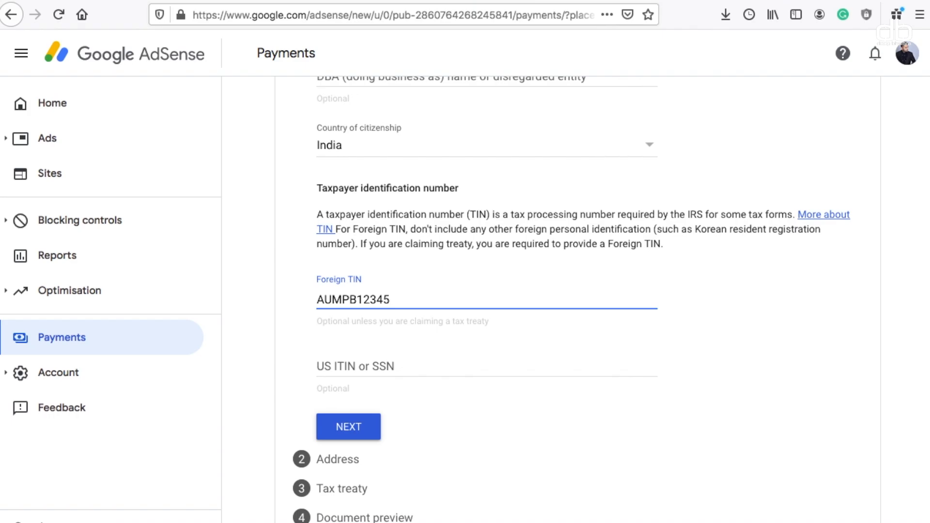
pyautogui.scroll(-3, 394, 278)
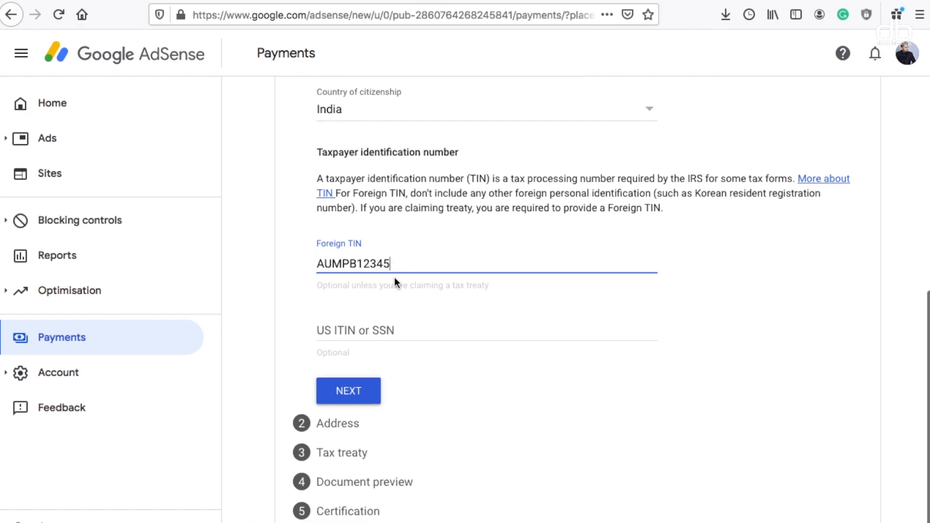
pyautogui.click(352, 357)
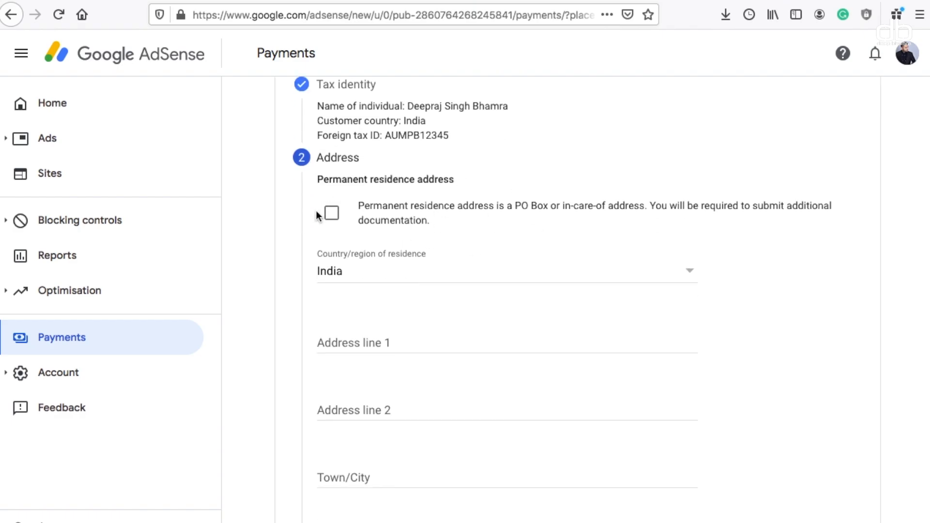
# Fill in both permanent residence address lines and Bangalore as the town/city
pyautogui.scroll(-2, 375, 264)
pyautogui.click(371, 264)
pyautogui.write('Example Address')
pyautogui.press('Tab')
pyautogui.write('ANother Example Address')
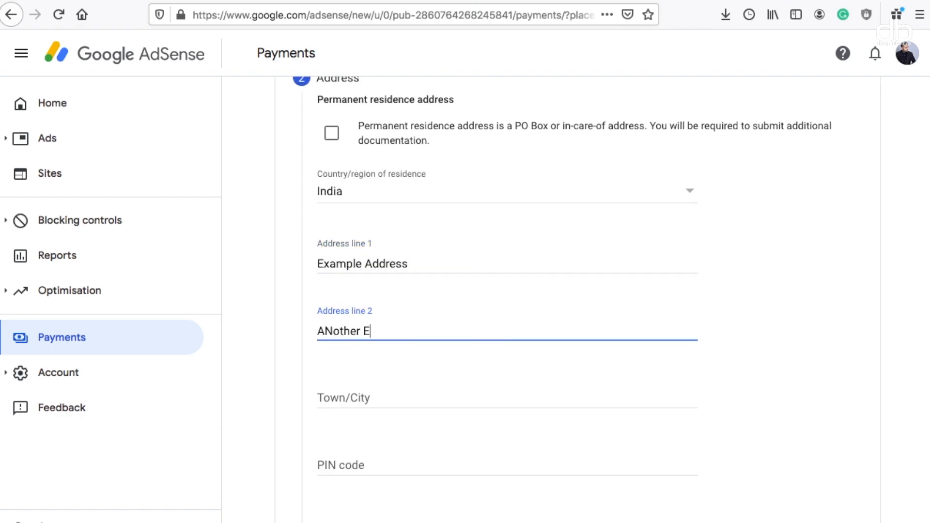
pyautogui.scroll(-2, 369, 342)
pyautogui.click(368, 317)
pyautogui.write('Bangalore')
# Choose Karnataka as the state and mark the postal address as the same
pyautogui.click(362, 377)
pyautogui.scroll(-2, 380, 377)
pyautogui.click(380, 378)
pyautogui.scroll(-3, 382, 381)
pyautogui.click(381, 382)
pyautogui.scroll(-5, 635, 403)
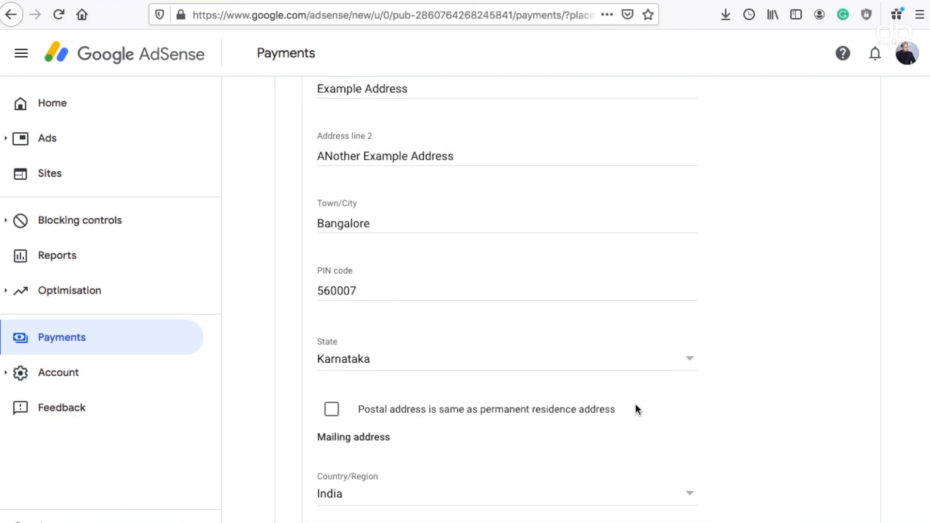
pyautogui.click(332, 208)
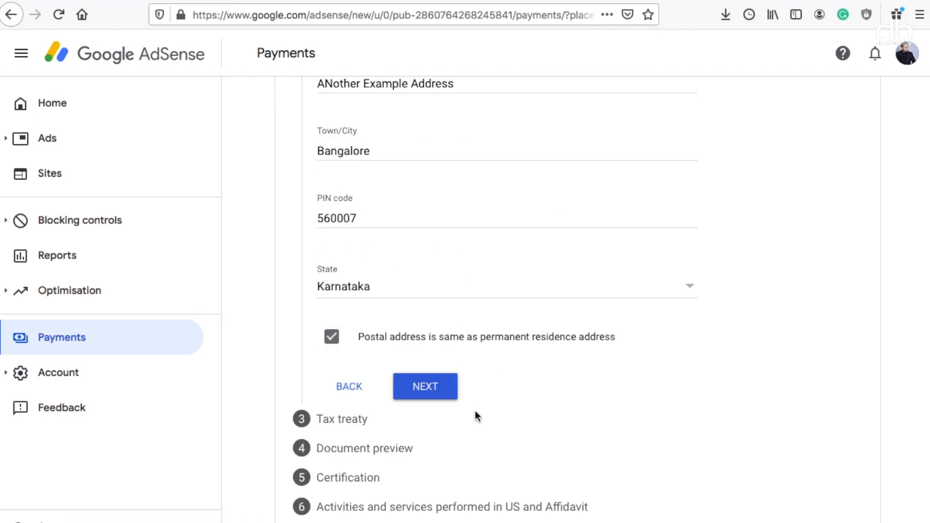
# Claim a reduced treaty withholding rate as a resident of India
pyautogui.click(429, 385)
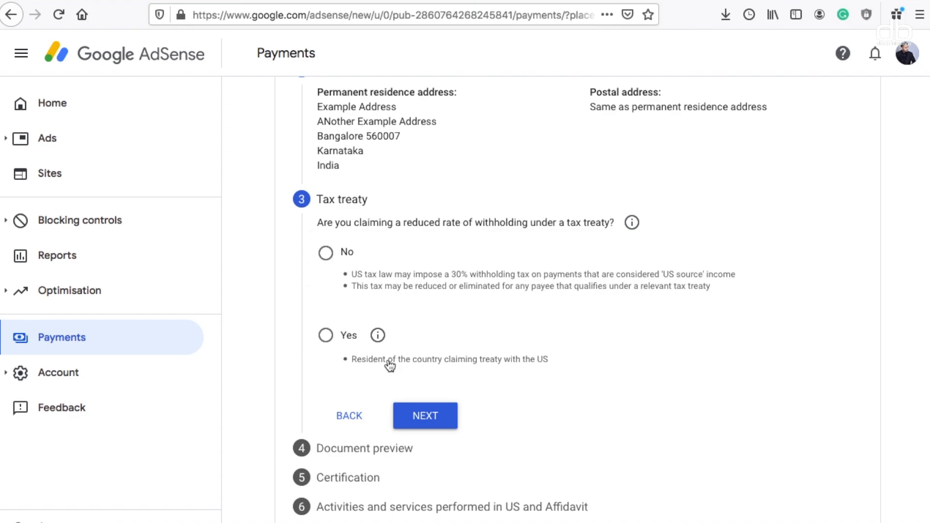
pyautogui.click(326, 336)
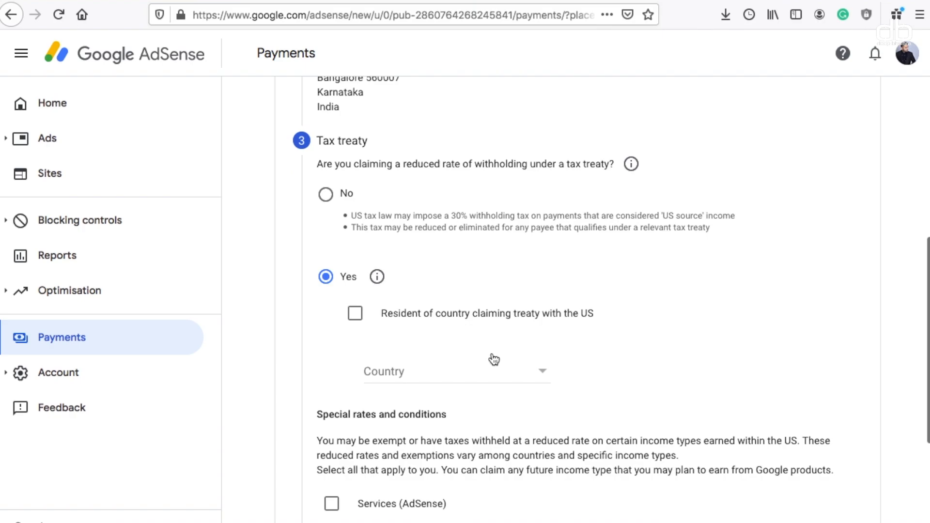
pyautogui.scroll(-2, 492, 359)
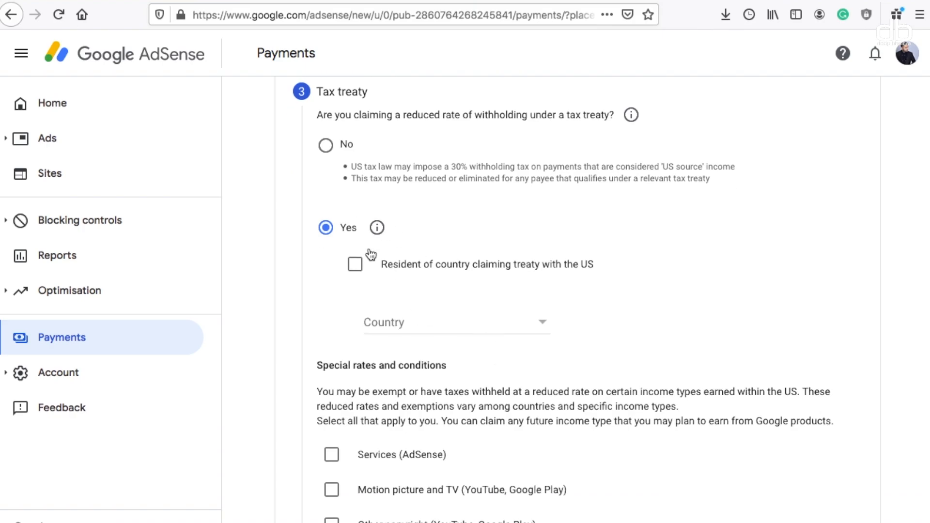
pyautogui.click(356, 266)
pyautogui.click(409, 320)
pyautogui.scroll(-3, 401, 436)
pyautogui.click(708, 405)
pyautogui.scroll(-5, 318, 185)
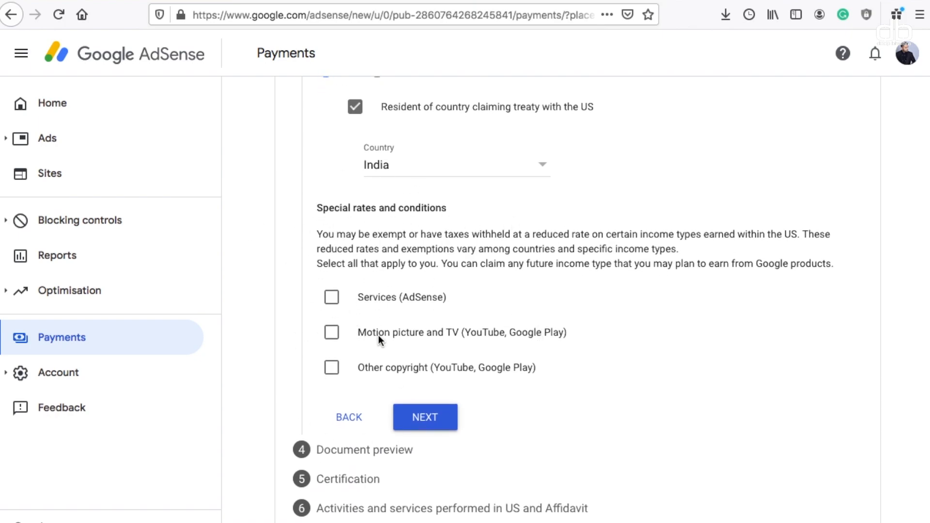
# Claim Services income at 0% under Article 7 paragraph 1 and confirm the treaty terms
pyautogui.click(331, 299)
pyautogui.scroll(-2, 334, 310)
pyautogui.click(426, 283)
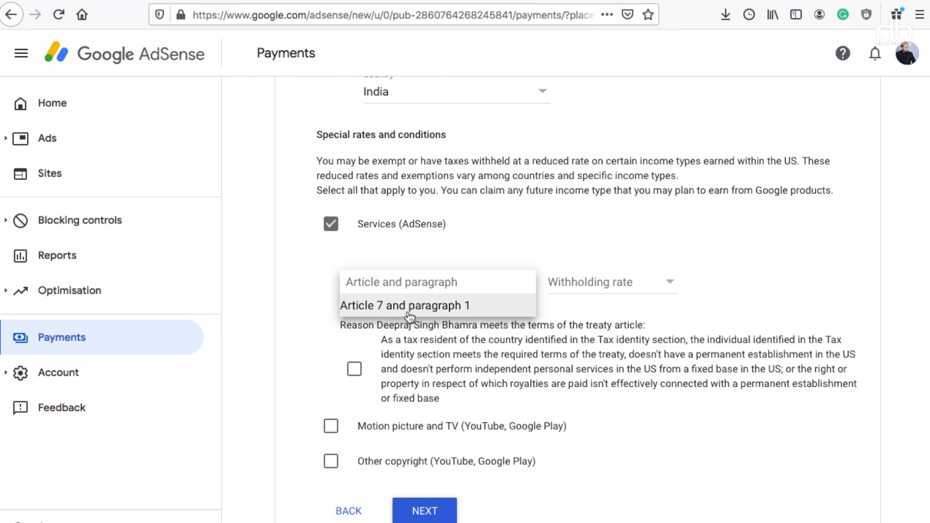
pyautogui.click(409, 305)
pyautogui.click(611, 281)
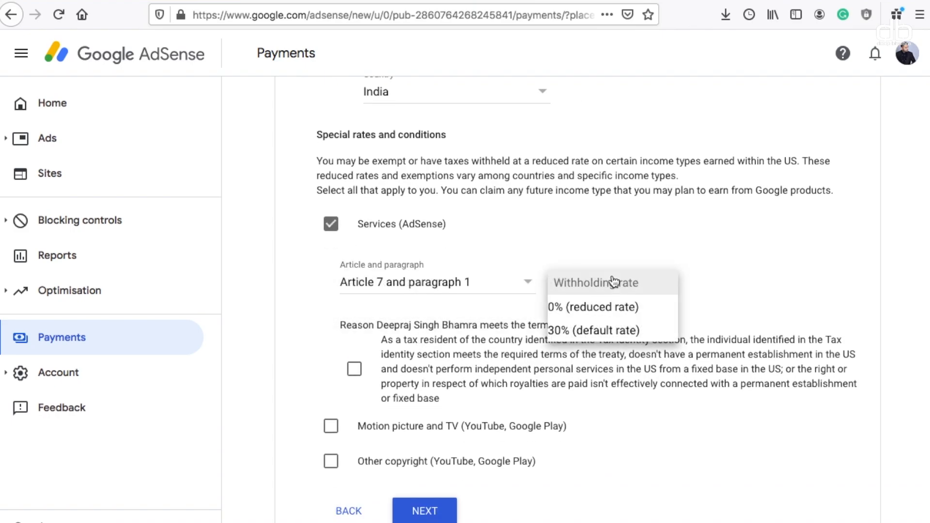
pyautogui.click(591, 305)
pyautogui.scroll(-3, 549, 351)
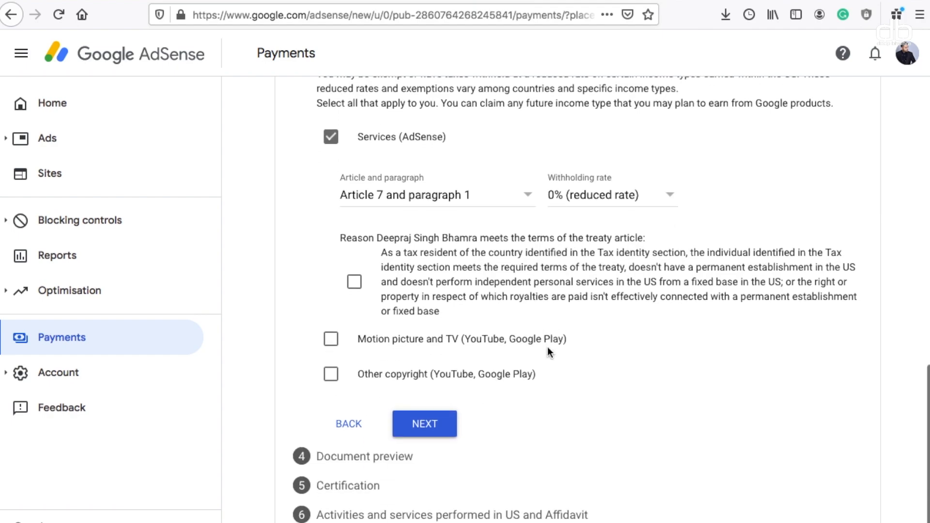
pyautogui.click(356, 281)
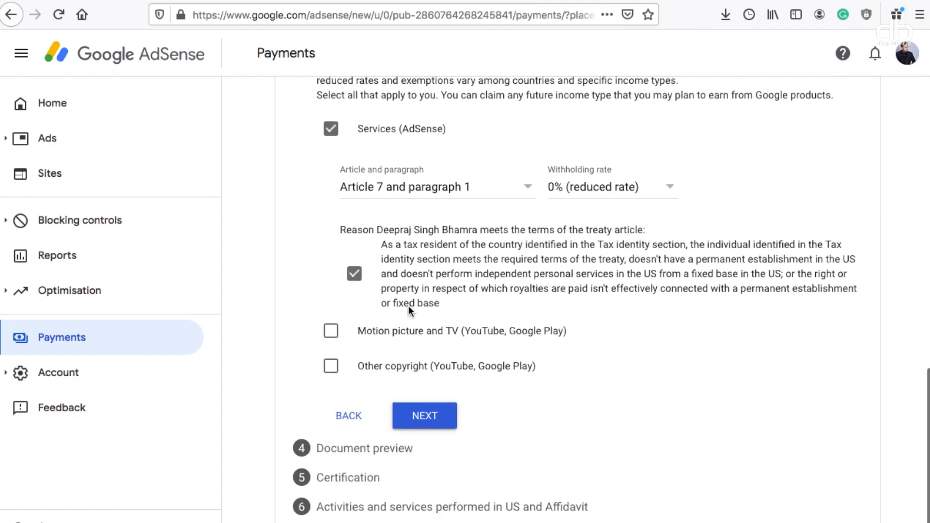
# Claim Motion picture and TV income at 15% under Article 12 paragraph 2A II
pyautogui.click(332, 342)
pyautogui.scroll(-3, 411, 349)
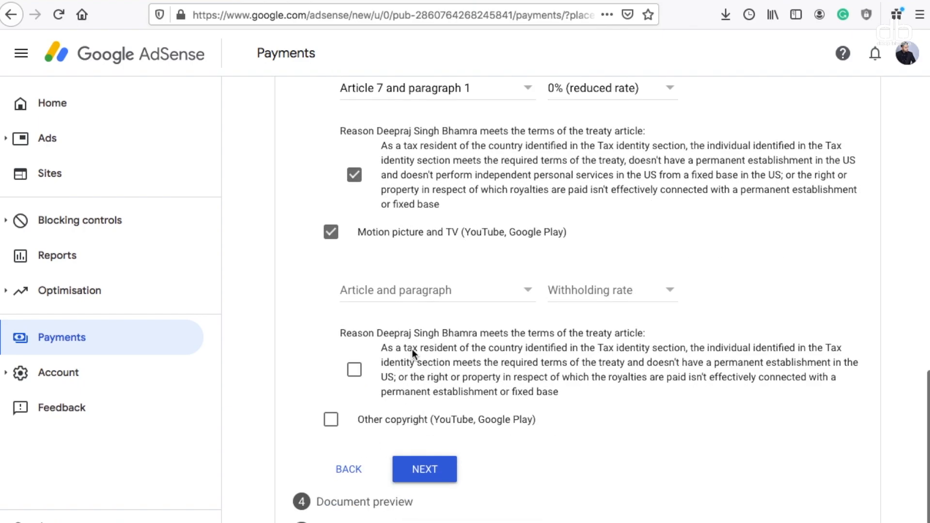
pyautogui.click(421, 290)
pyautogui.click(412, 321)
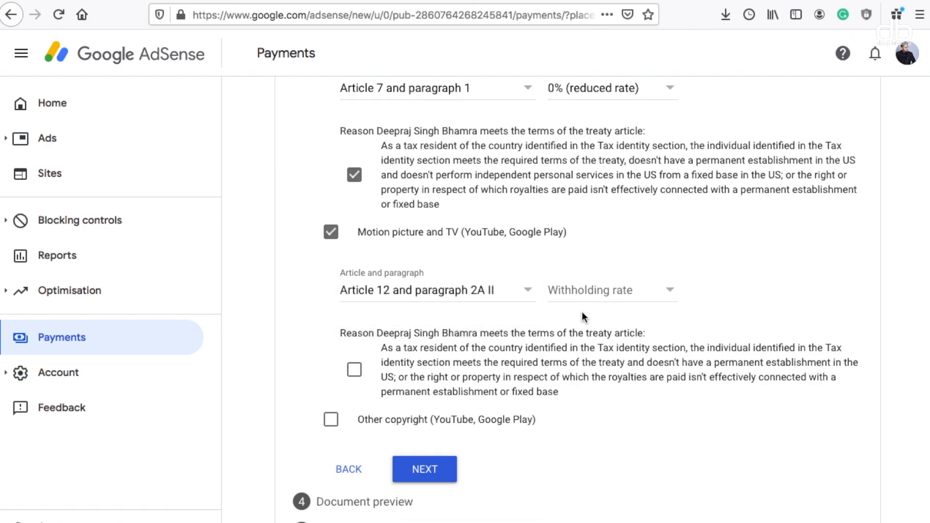
pyautogui.click(578, 293)
pyautogui.click(576, 315)
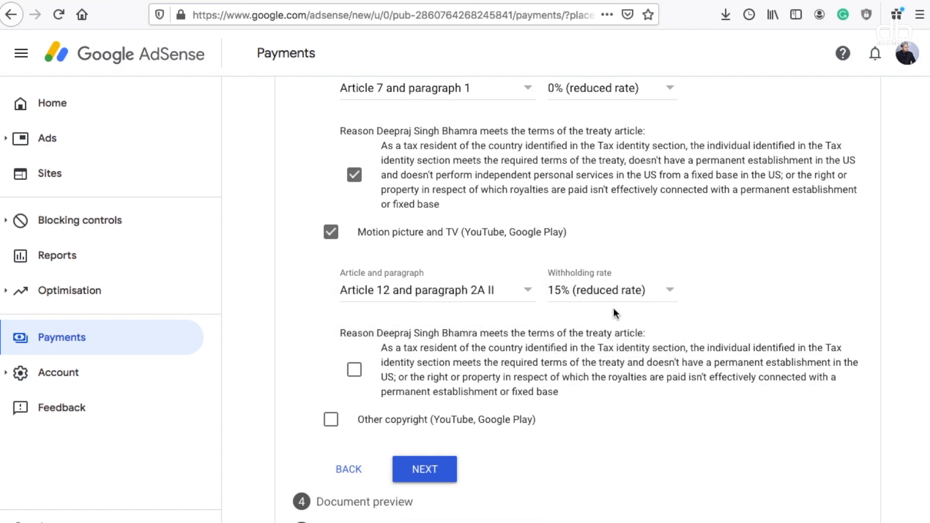
pyautogui.scroll(-2, 557, 307)
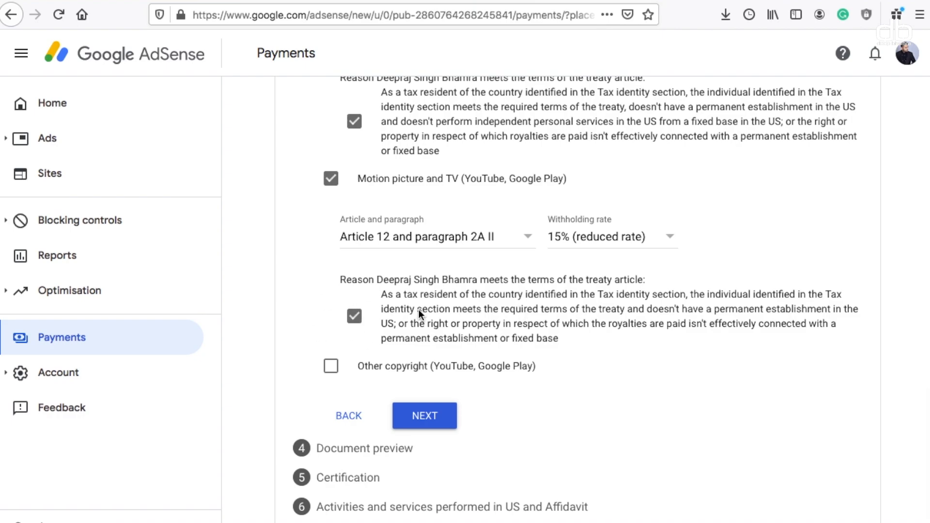
# Claim Other copyright income at 15% under Article 12 paragraph 2A II and confirm the terms
pyautogui.click(330, 368)
pyautogui.scroll(-4, 433, 365)
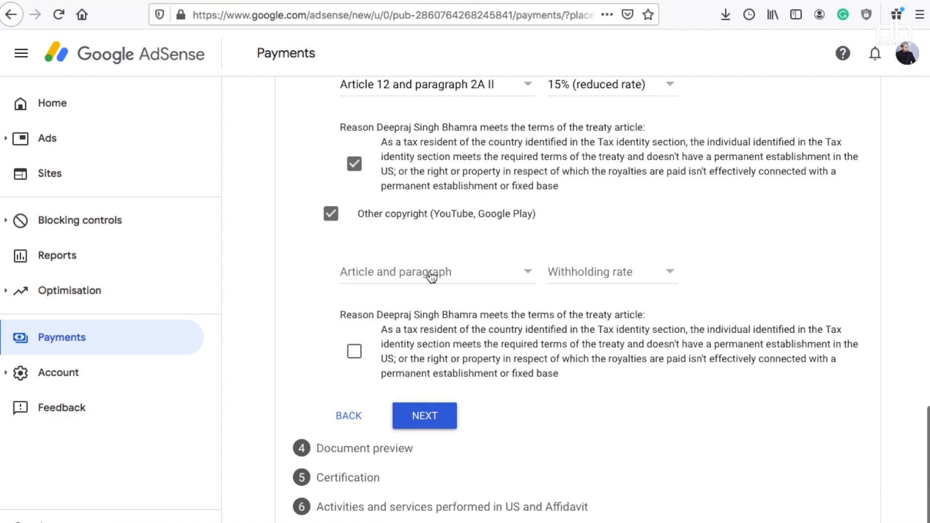
pyautogui.click(426, 271)
pyautogui.click(447, 296)
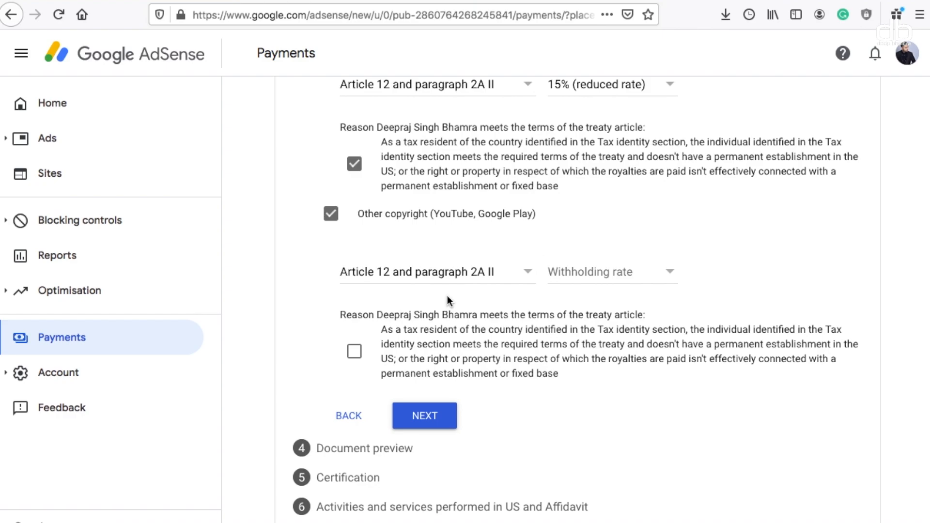
pyautogui.click(608, 273)
pyautogui.click(600, 297)
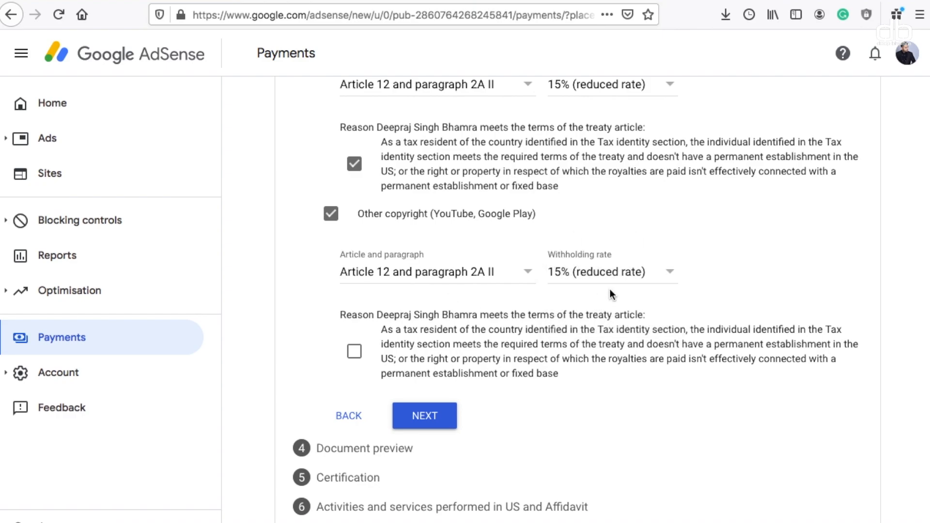
pyautogui.scroll(1, 610, 292)
pyautogui.scroll(-1, 663, 358)
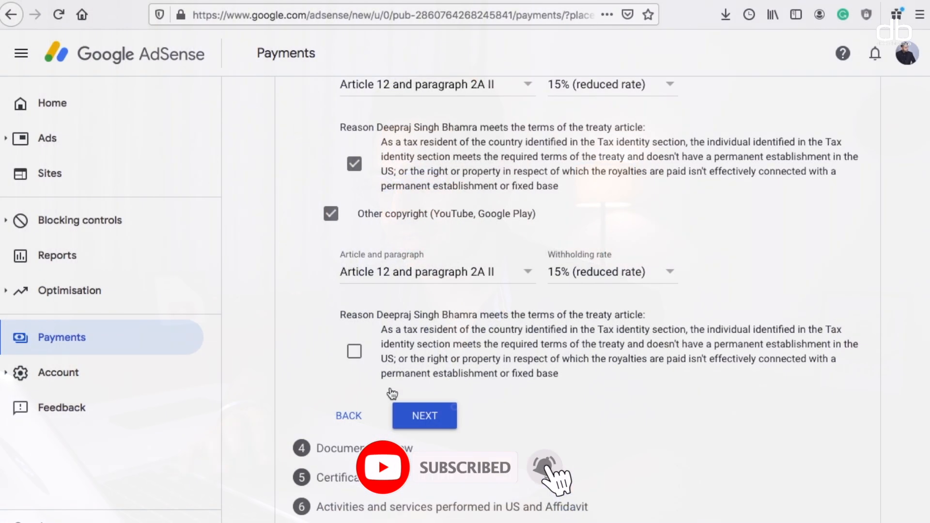
pyautogui.click(354, 351)
pyautogui.scroll(3, 662, 327)
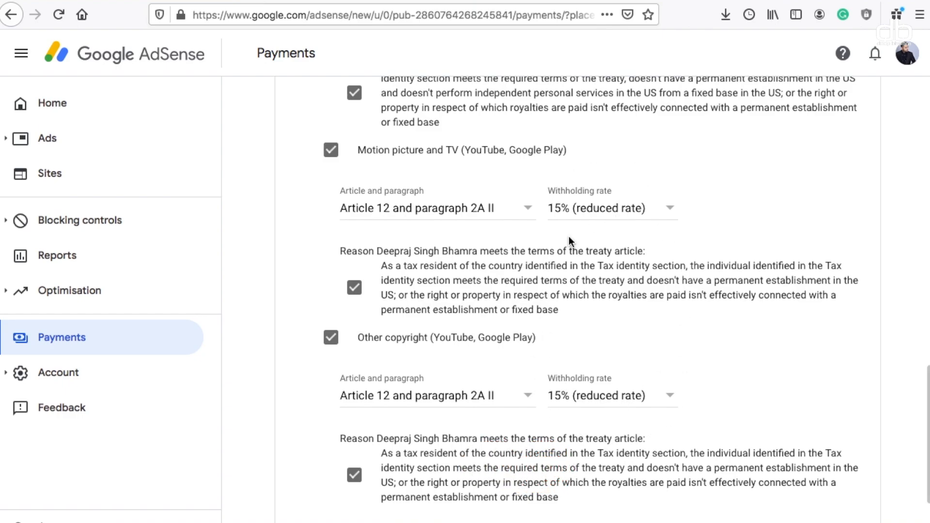
pyautogui.scroll(-3, 662, 328)
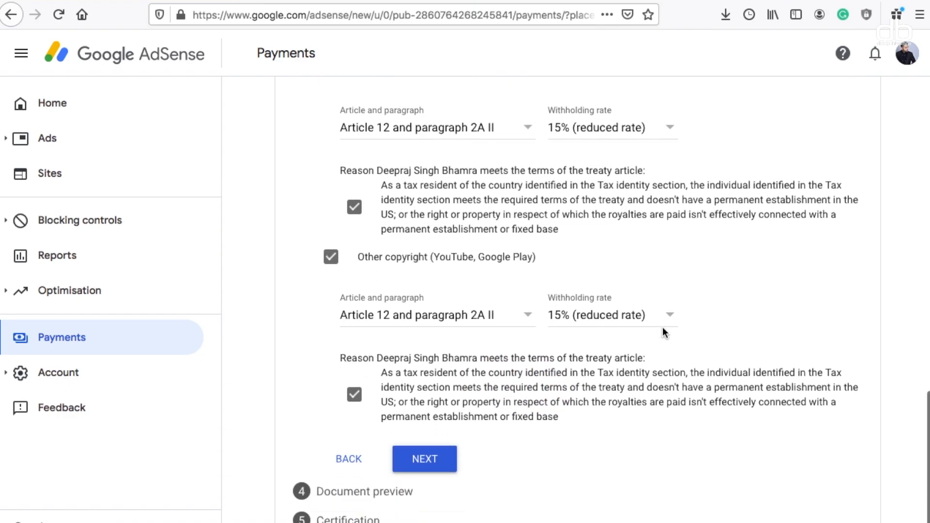
pyautogui.scroll(3, 662, 328)
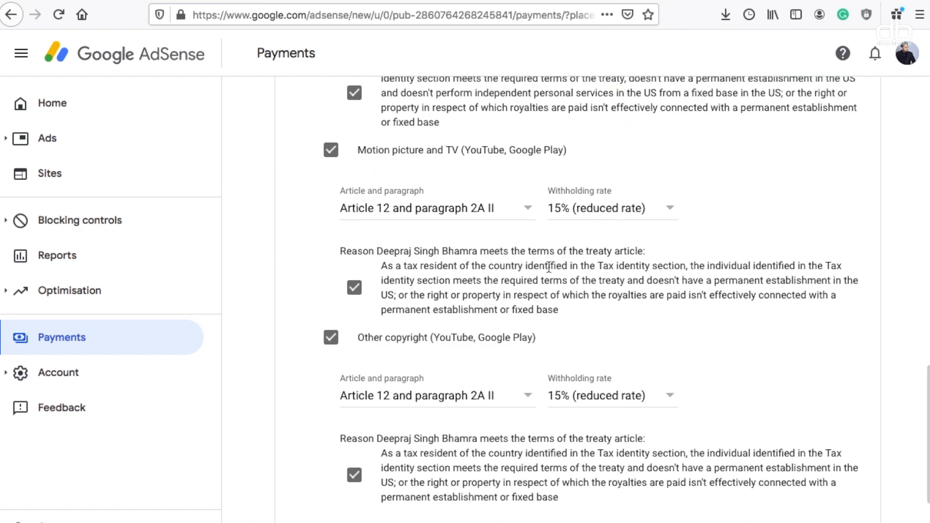
pyautogui.scroll(-3, 658, 378)
# Preview the generated W-8BEN PDF, then confirm the four forms were reviewed
pyautogui.click(430, 415)
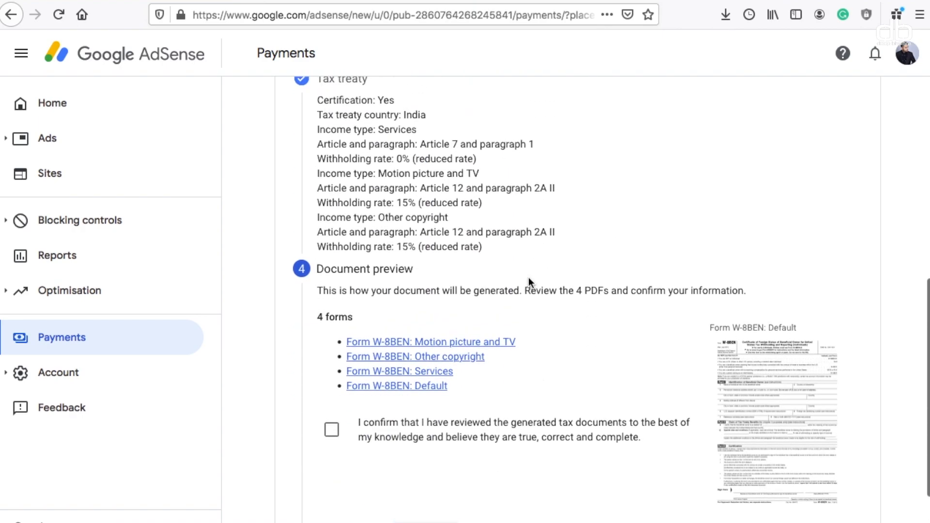
pyautogui.click(792, 332)
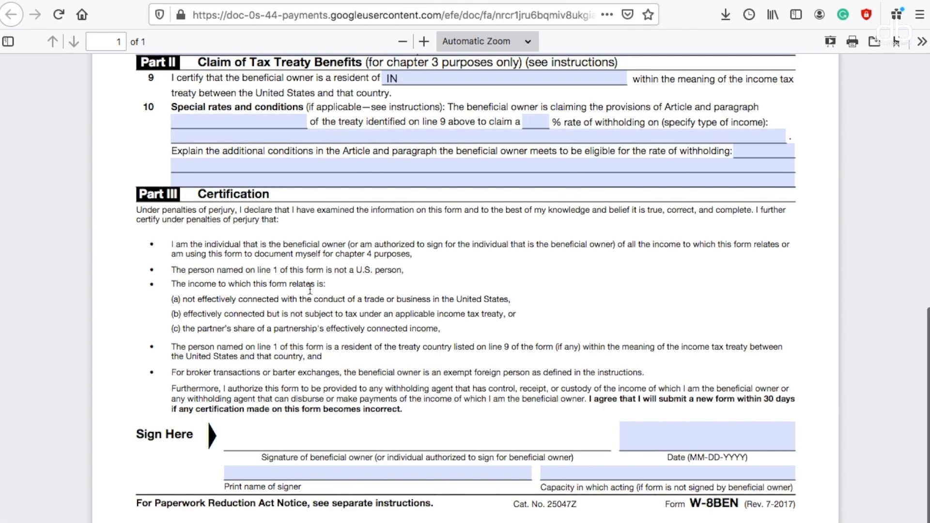
pyautogui.scroll(1, 530, 281)
pyautogui.click(552, 0)
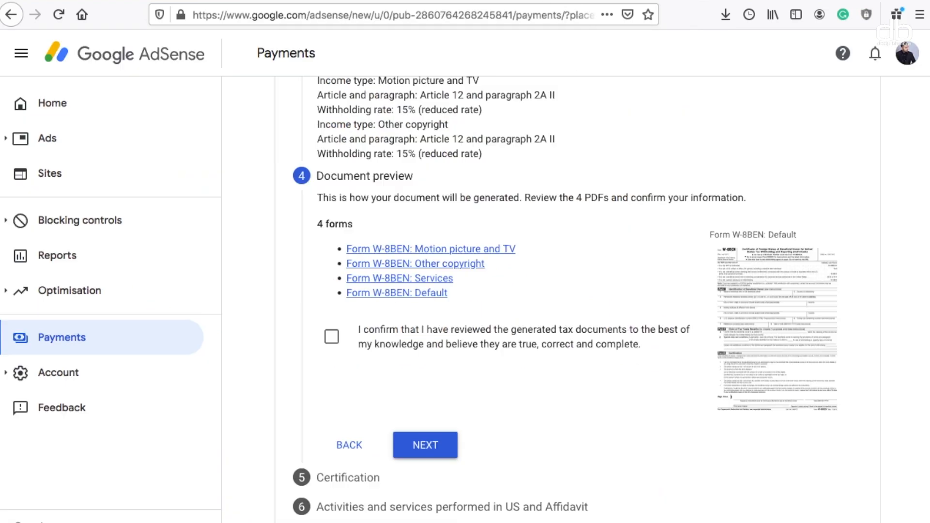
pyautogui.click(332, 339)
pyautogui.click(428, 454)
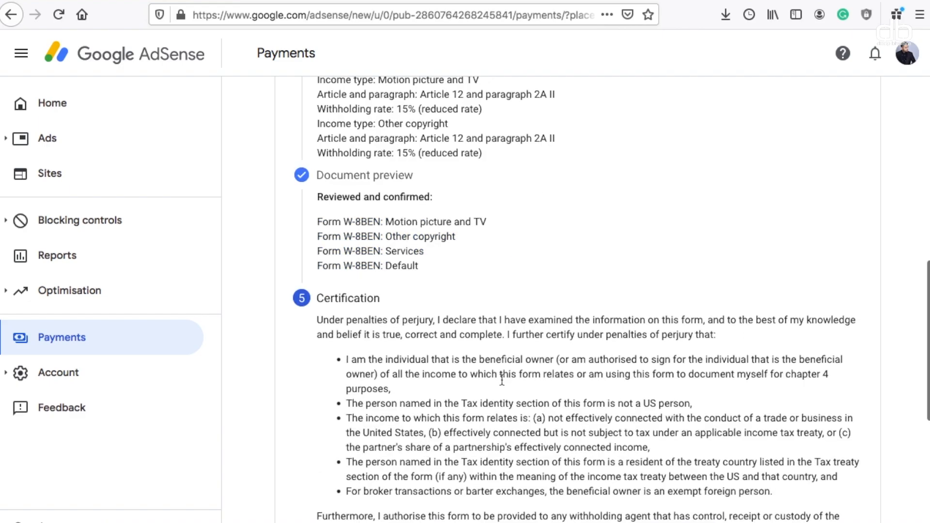
# Sign with the full legal name, declaring yourself the person listed on the form
pyautogui.scroll(-5, 502, 380)
pyautogui.click(452, 336)
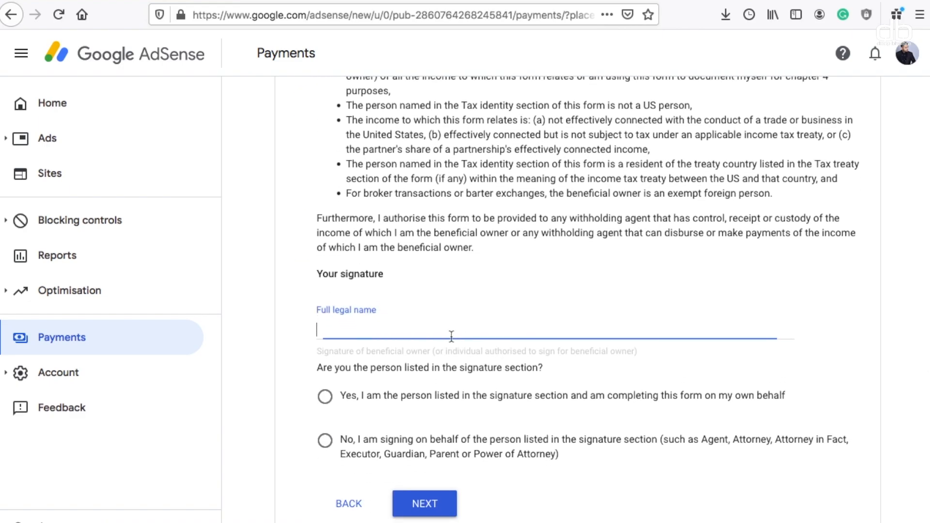
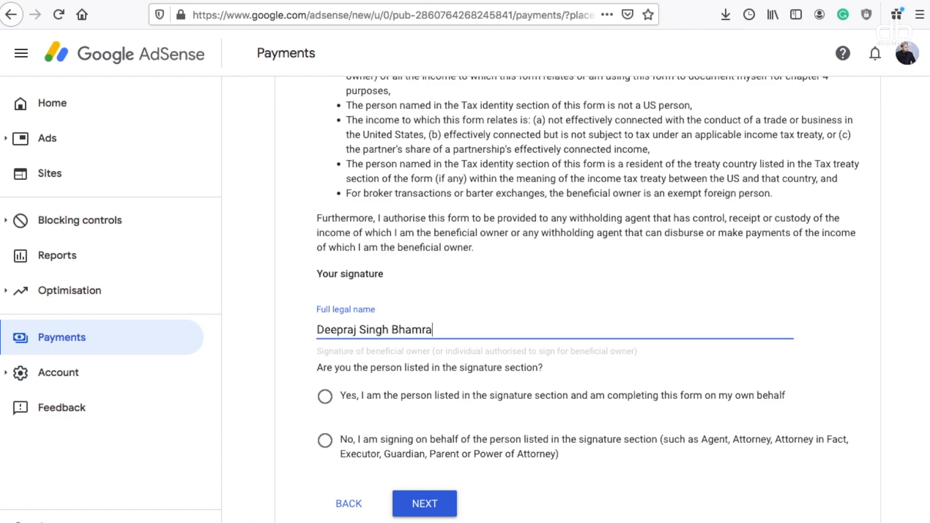
pyautogui.scroll(-1, 611, 299)
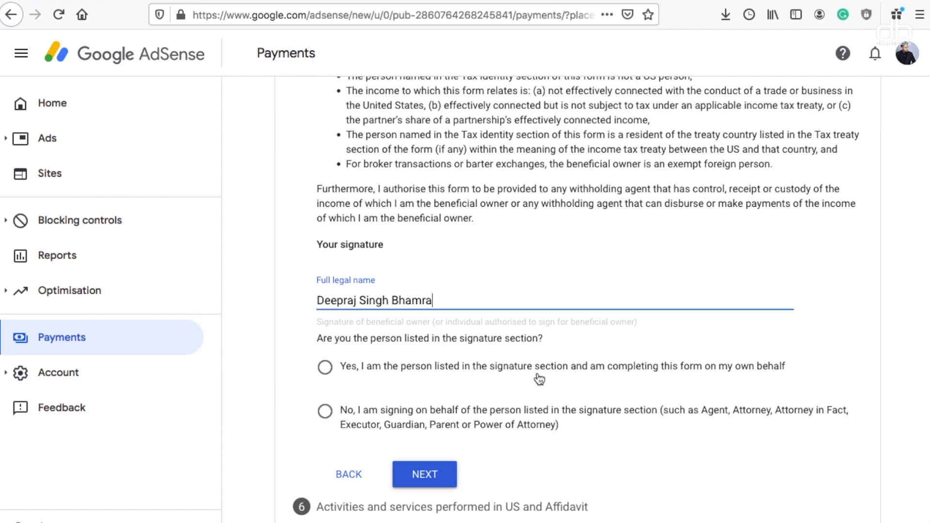
pyautogui.click(332, 372)
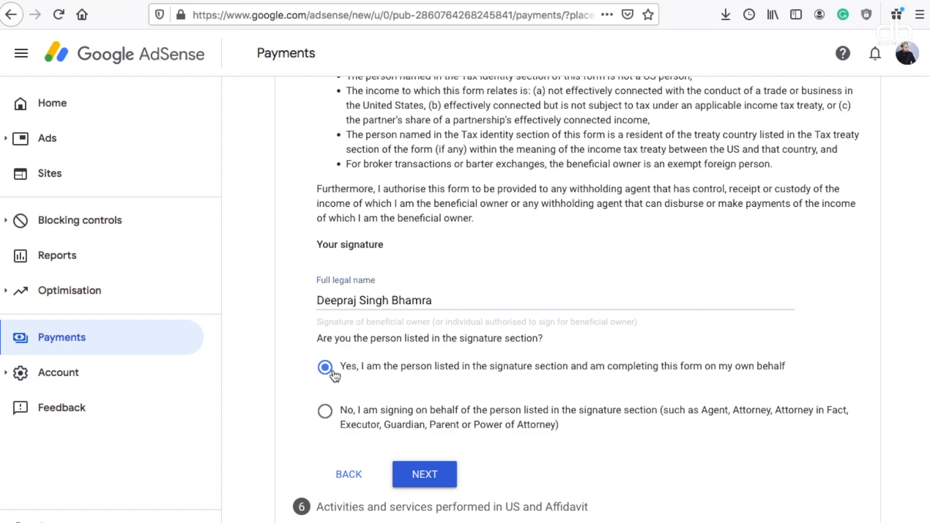
pyautogui.click(424, 477)
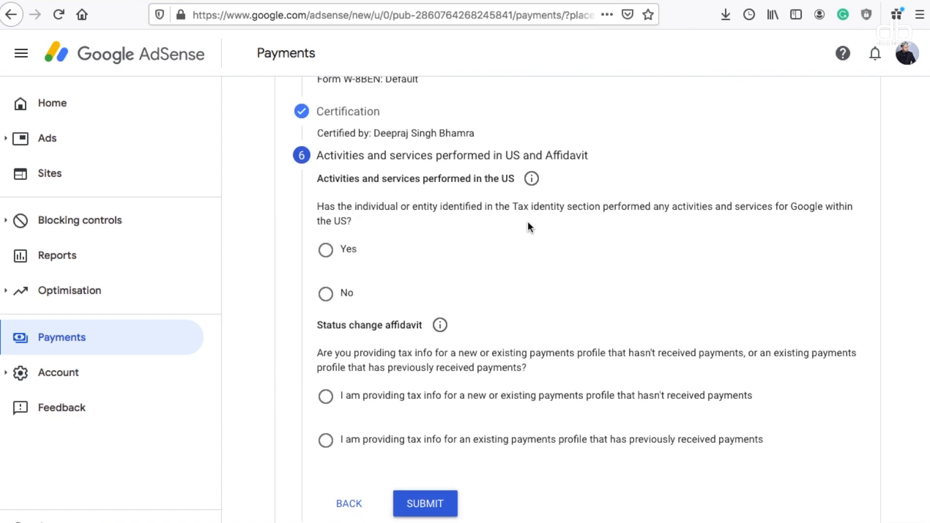
# Answer No to US activities and certify services are performed outside the US
pyautogui.click(325, 294)
pyautogui.scroll(-1, 436, 287)
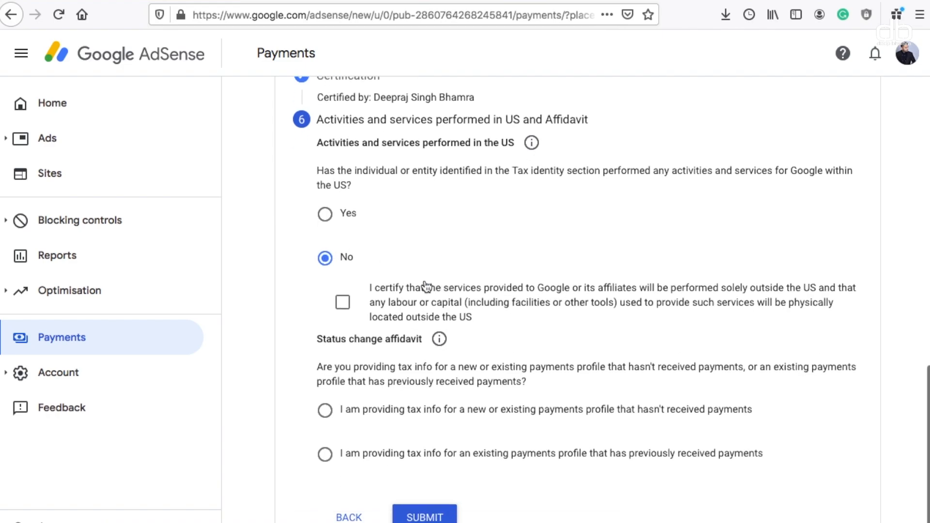
pyautogui.click(342, 302)
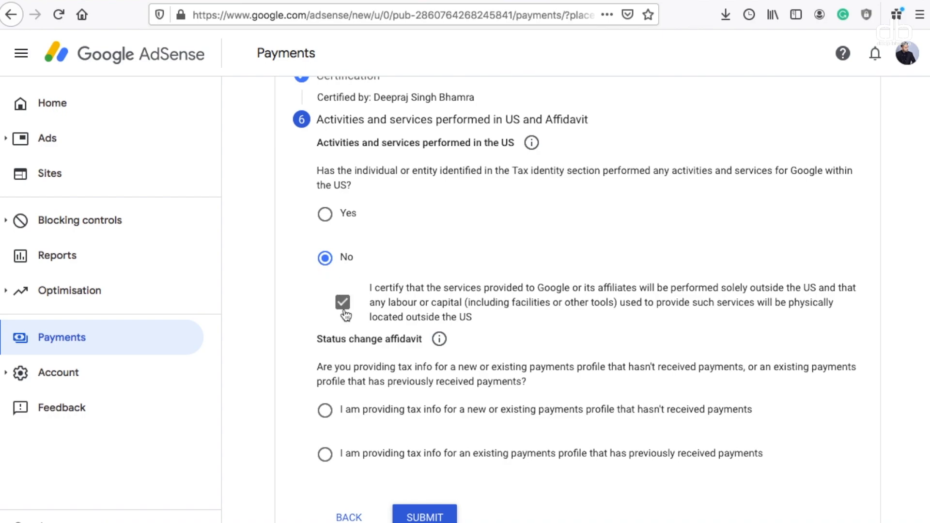
# Declare an existing, previously paid profile, accept the perjury declaration, and submit the W-8BEN
pyautogui.scroll(-1, 361, 304)
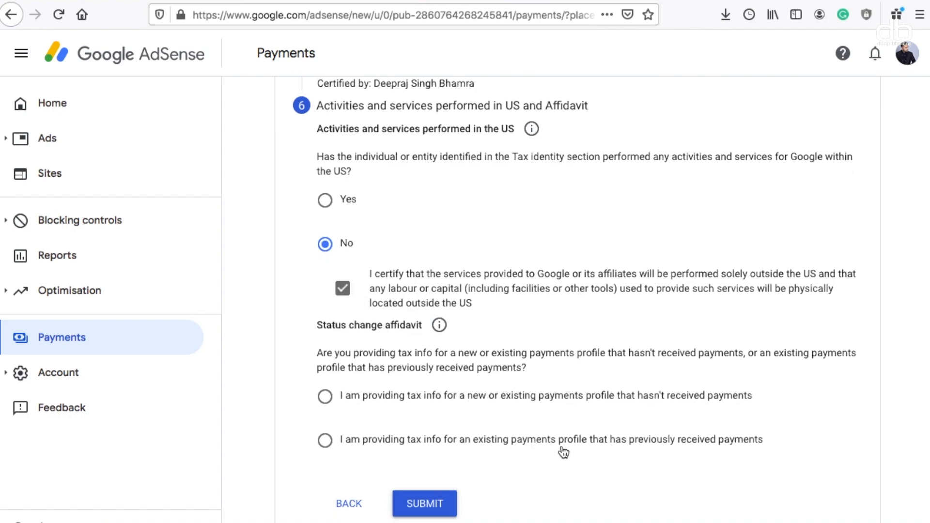
pyautogui.click(600, 446)
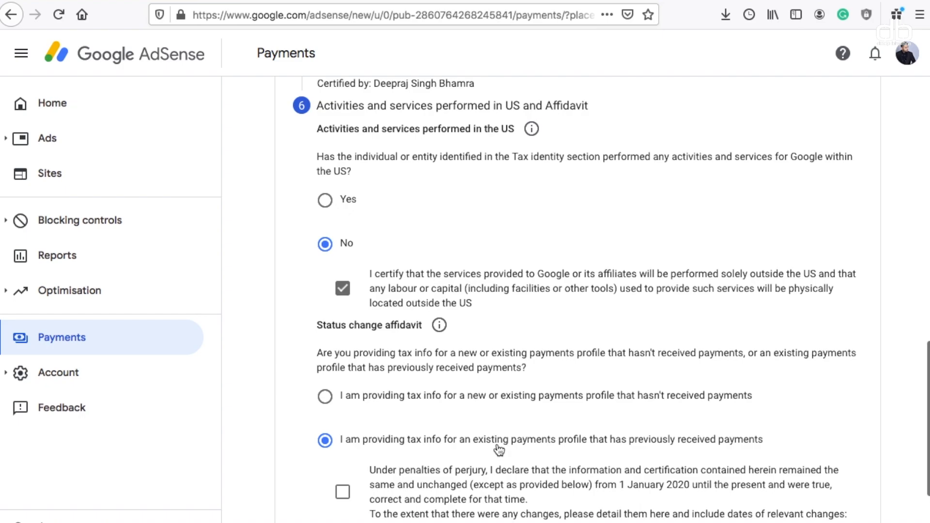
pyautogui.scroll(-3, 498, 450)
pyautogui.click(342, 360)
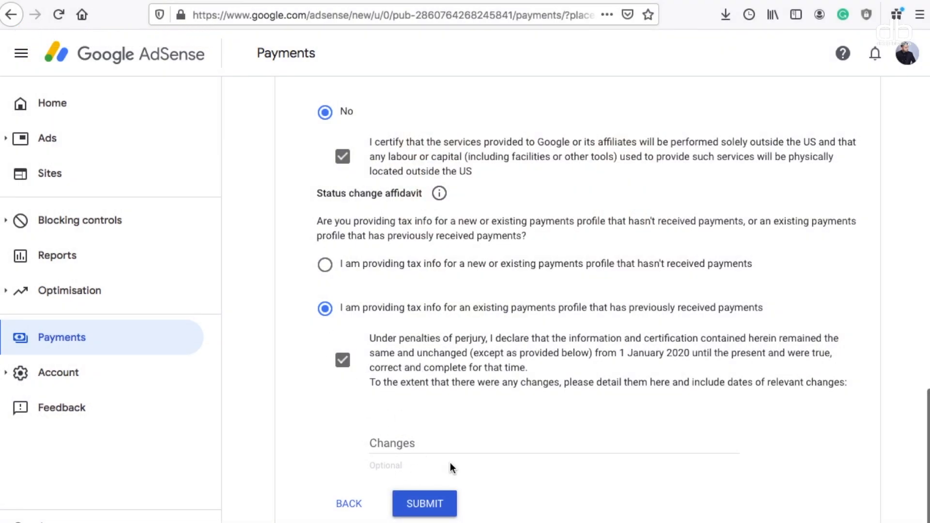
pyautogui.click(428, 509)
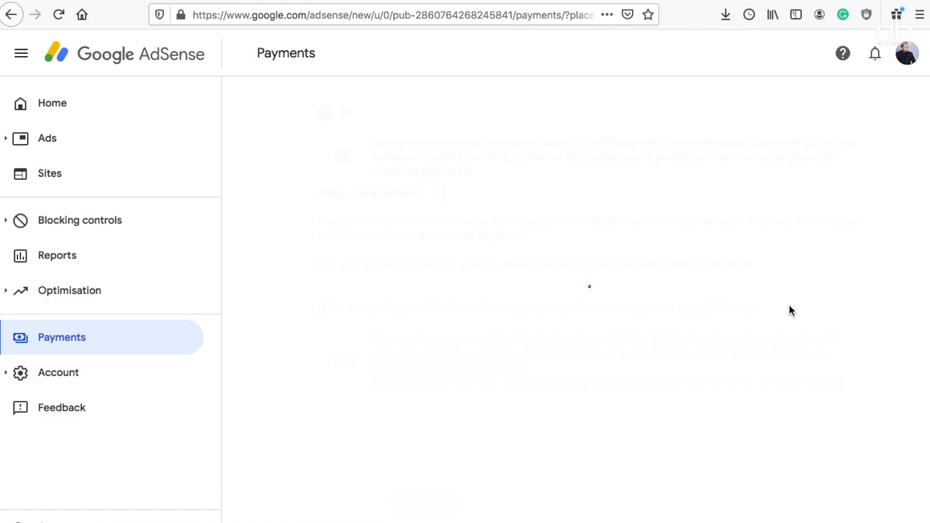